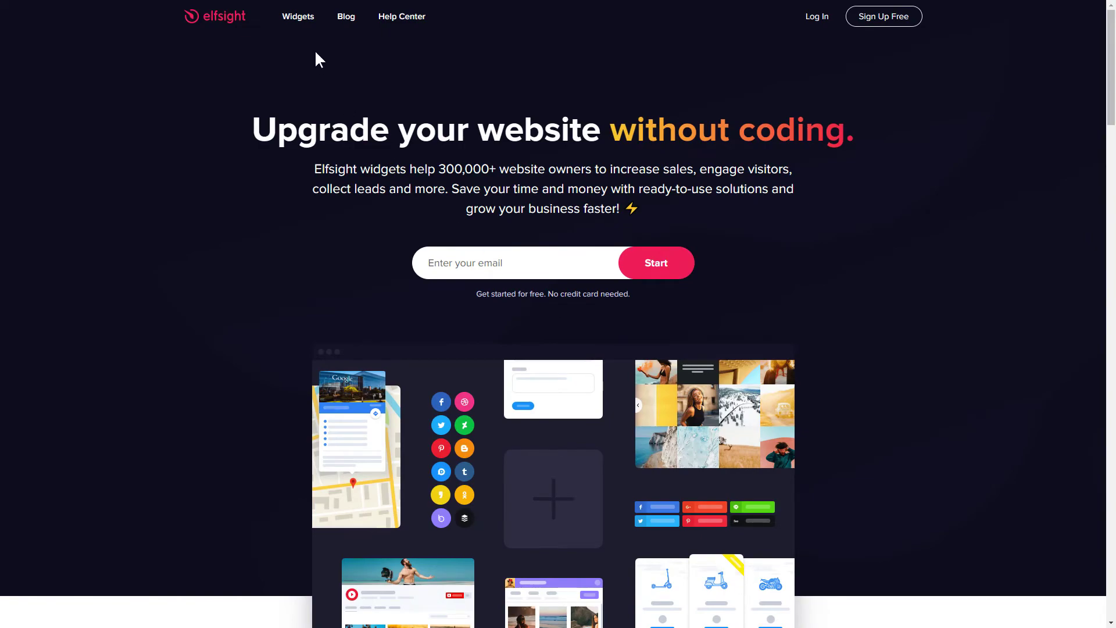
- Show the Widgets mega menu on the Elfsight homepage to reveal the widget catalogue
{"action": "mouse_move", "coordinate": [297, 28]}
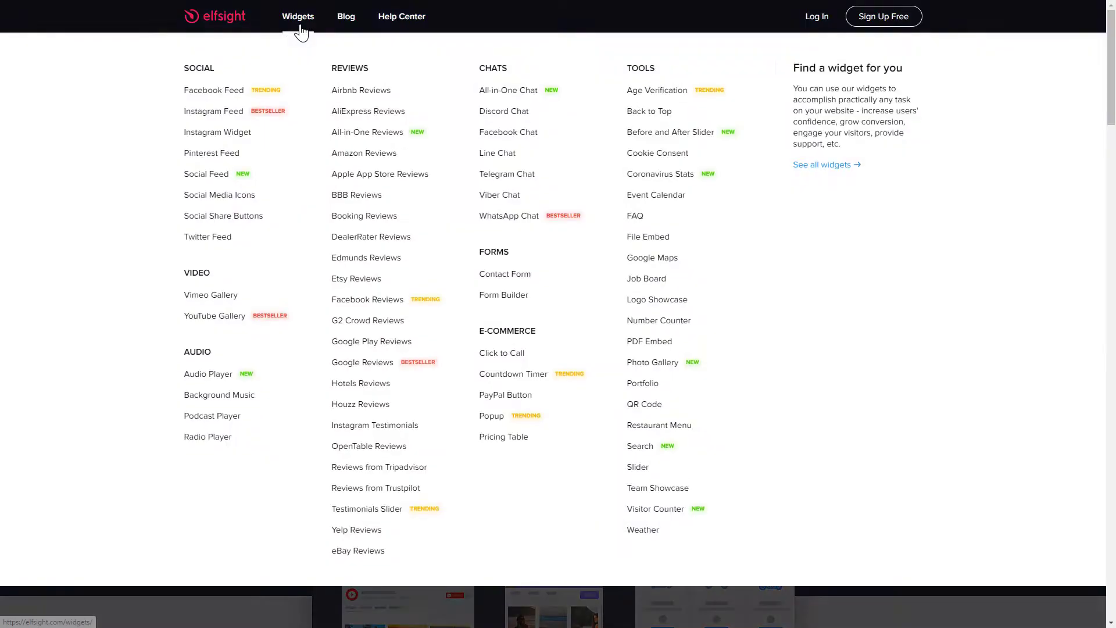
- Create a Before and After Slider, preview the Retouch and List of Works templates, then continue with Simple Comparison
{"action": "left_click", "coordinate": [669, 134]}
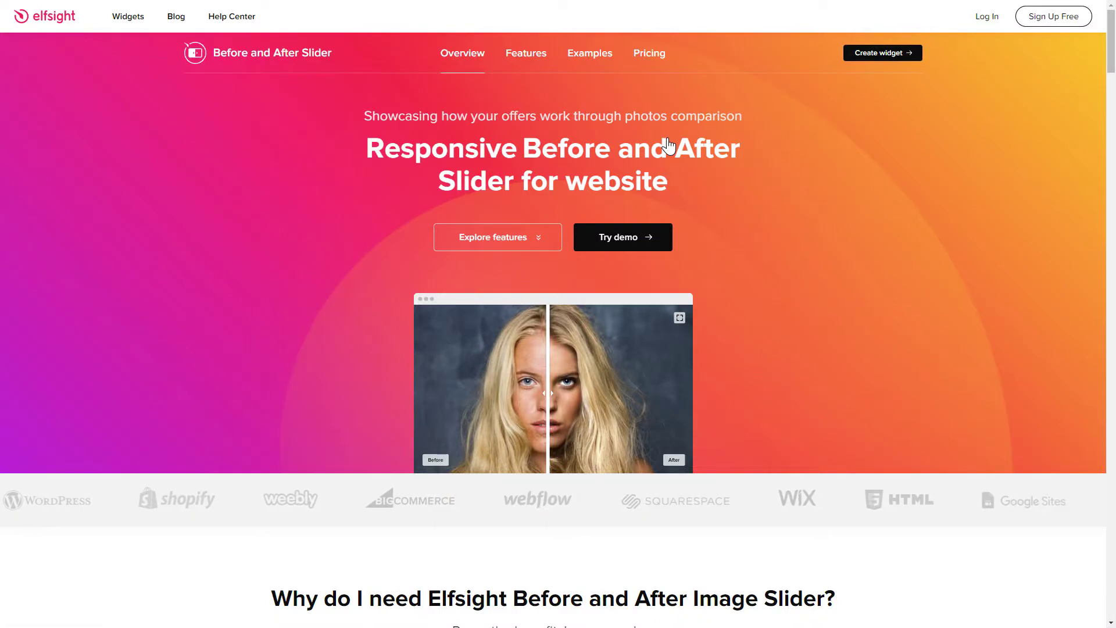
{"action": "left_click", "coordinate": [878, 55]}
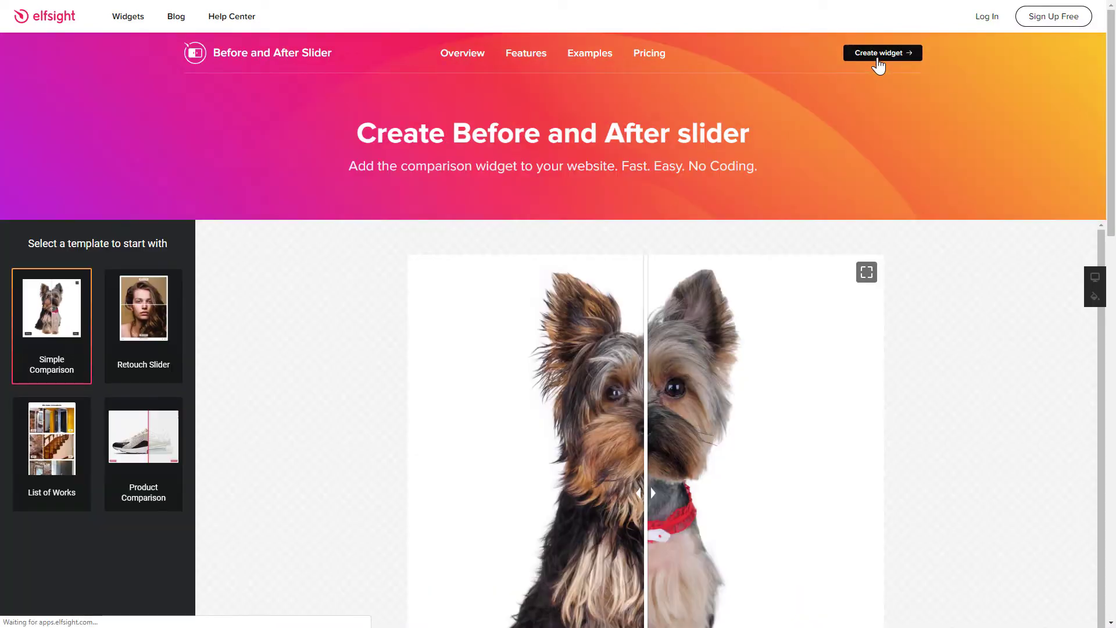
{"action": "scroll", "coordinate": [1096, 151], "scroll_direction": "down", "scroll_amount": 3}
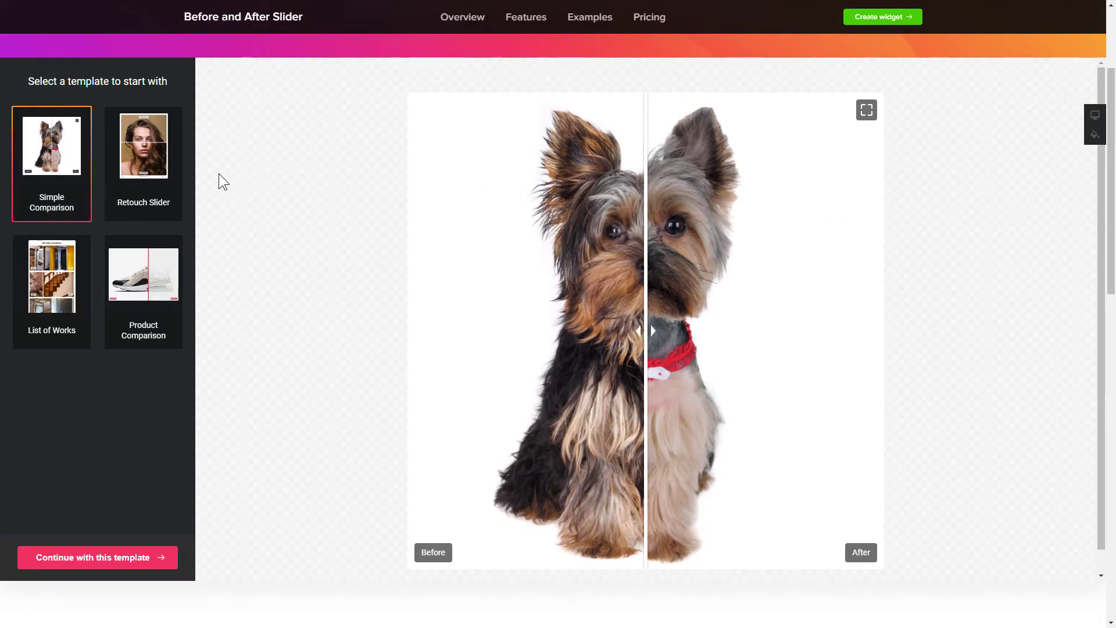
{"action": "left_click", "coordinate": [146, 191]}
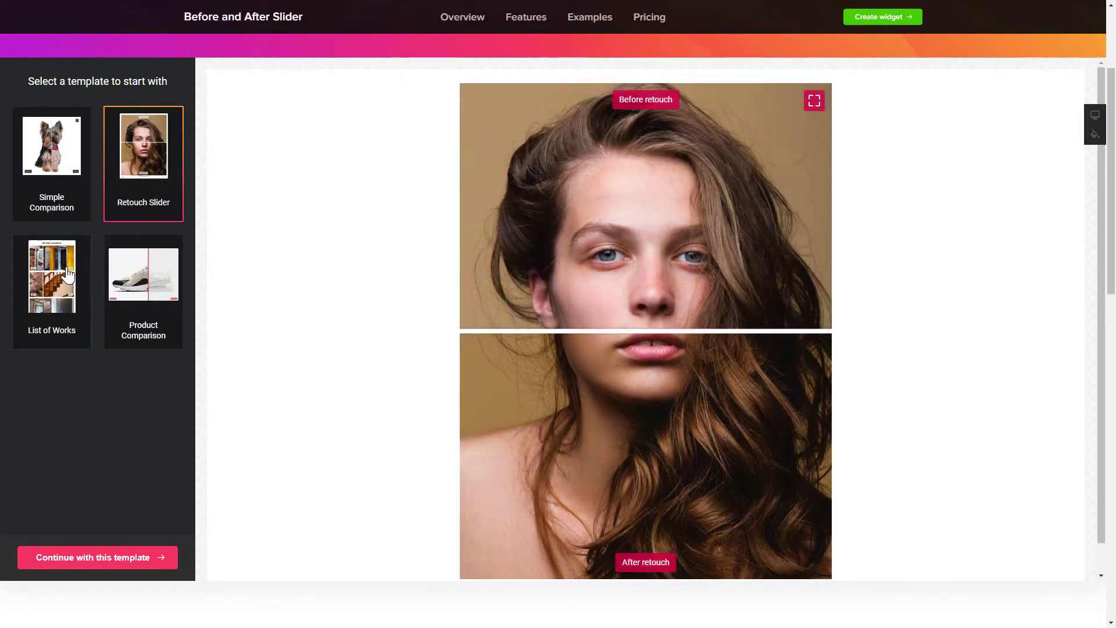
{"action": "left_click", "coordinate": [49, 299]}
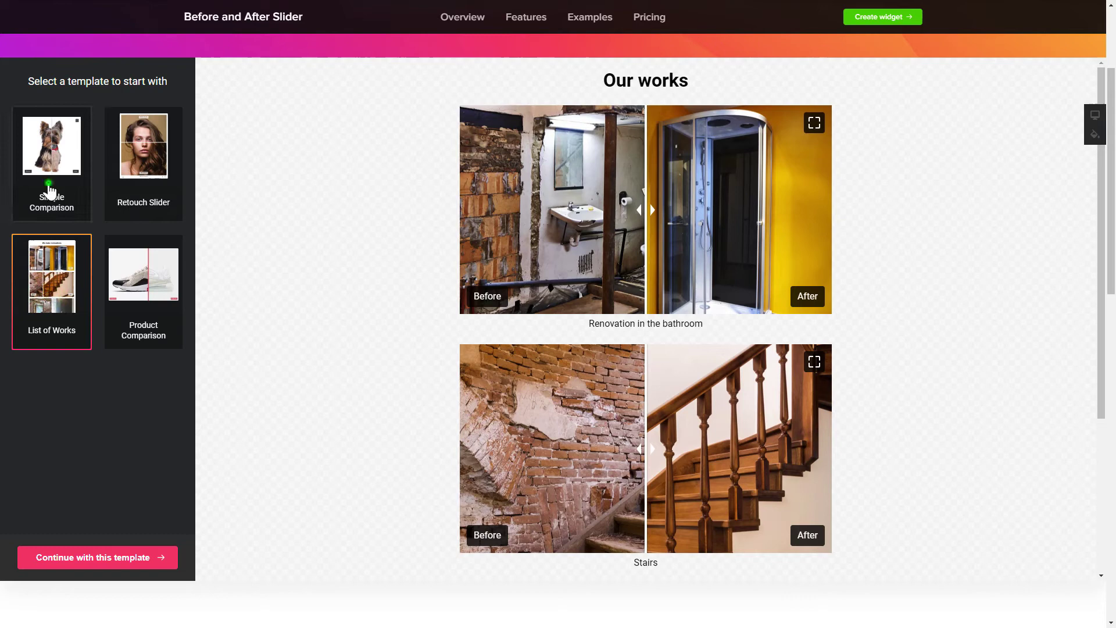
{"action": "left_click", "coordinate": [50, 185]}
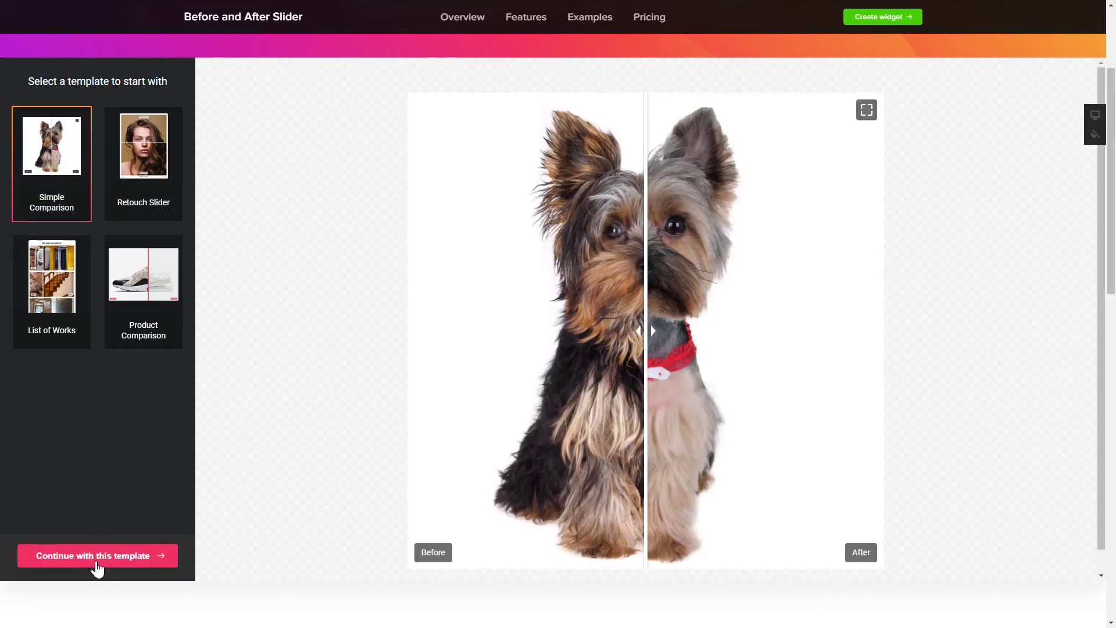
{"action": "left_click", "coordinate": [95, 563]}
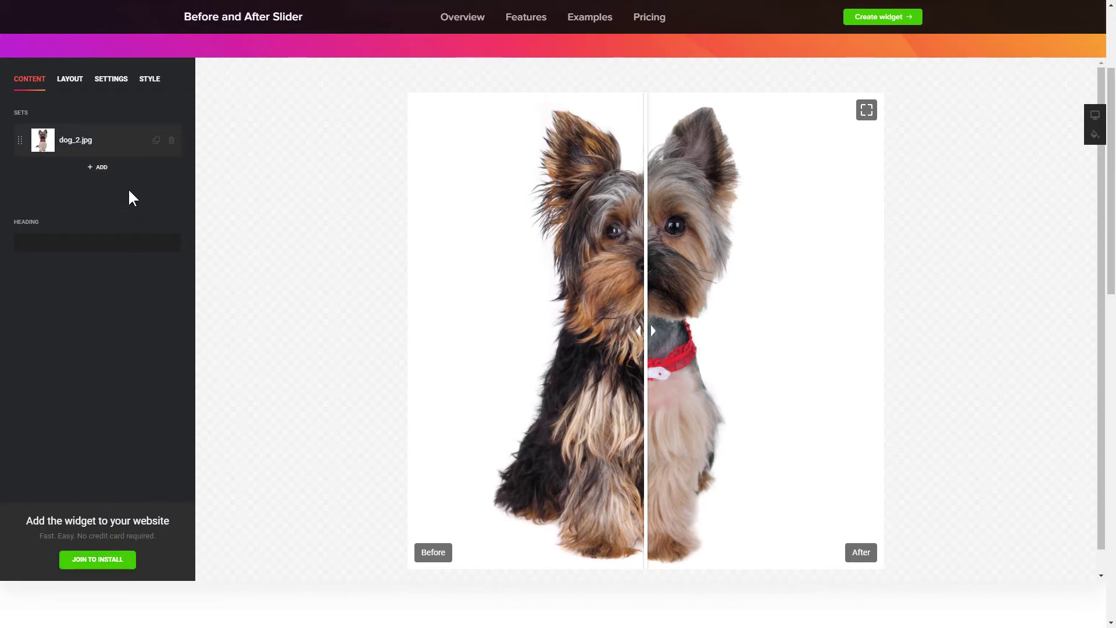
{"action": "left_click", "coordinate": [130, 148]}
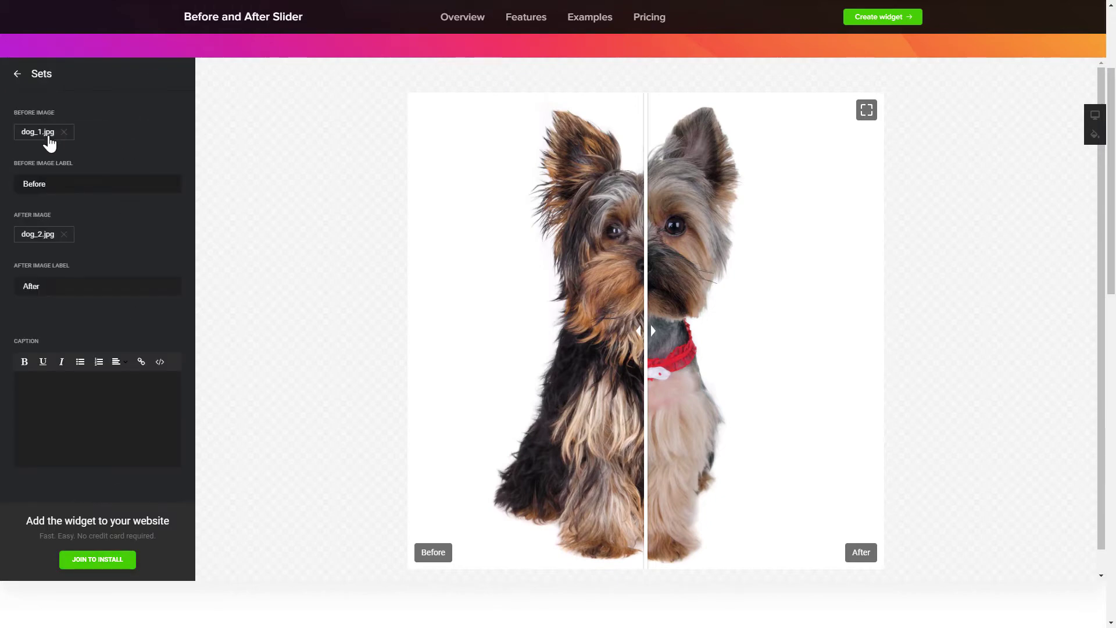
{"action": "left_click", "coordinate": [44, 138]}
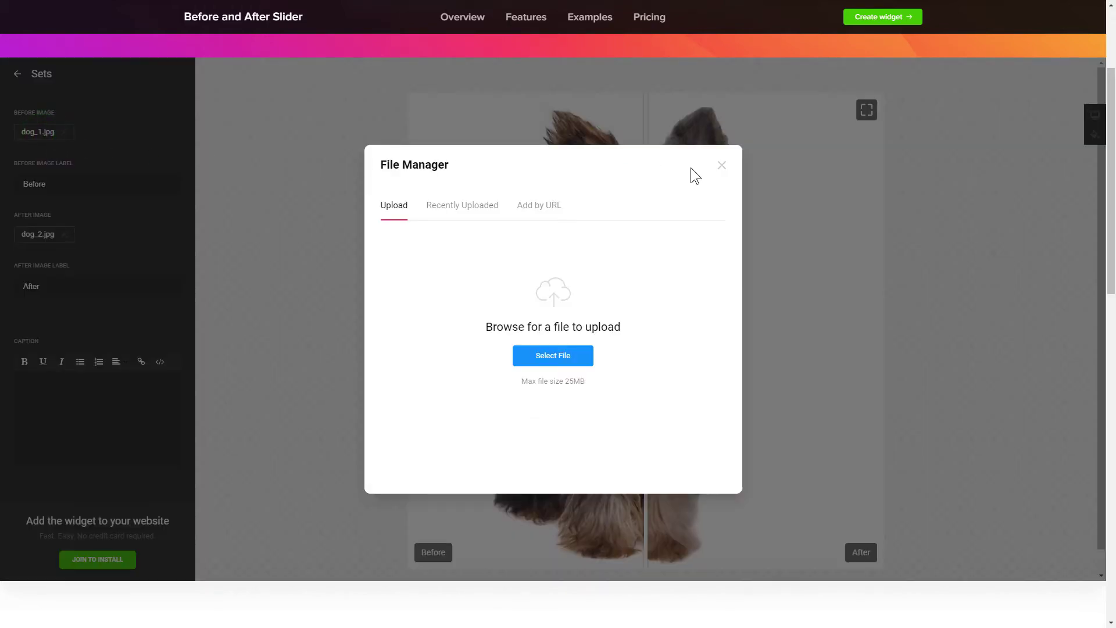
{"action": "left_click", "coordinate": [722, 166]}
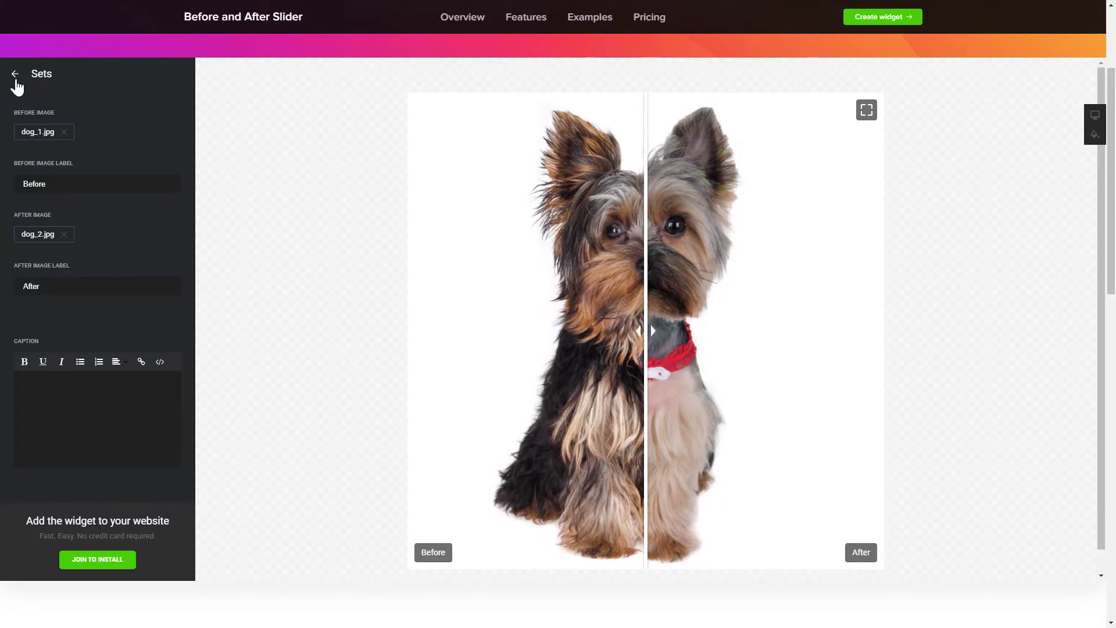
{"action": "left_click", "coordinate": [15, 76]}
{"action": "left_click", "coordinate": [70, 87]}
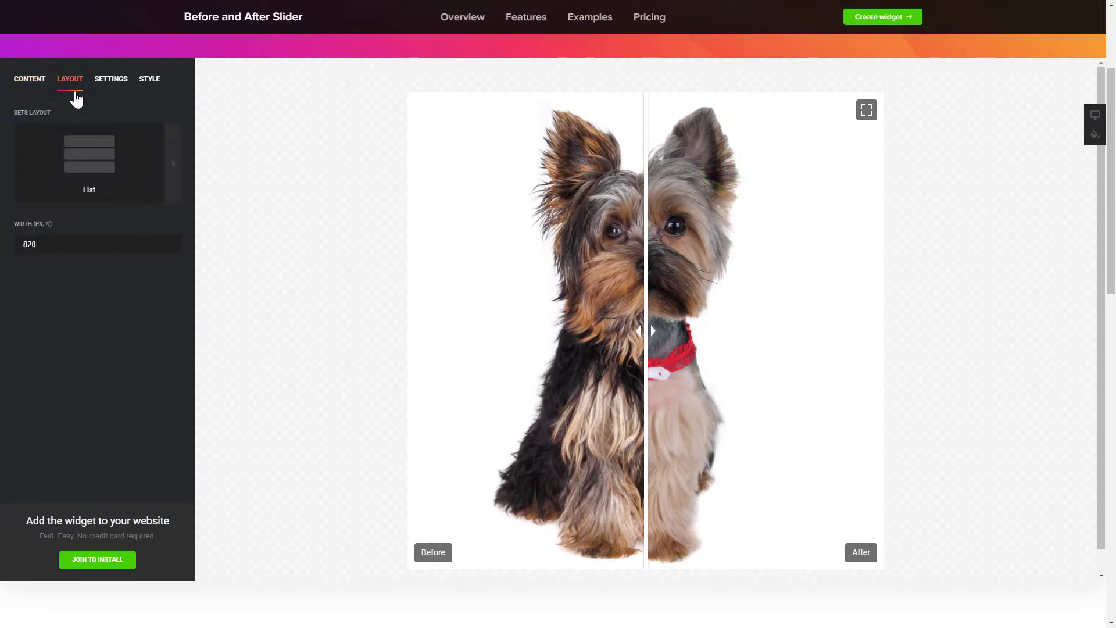
{"action": "left_click", "coordinate": [135, 152]}
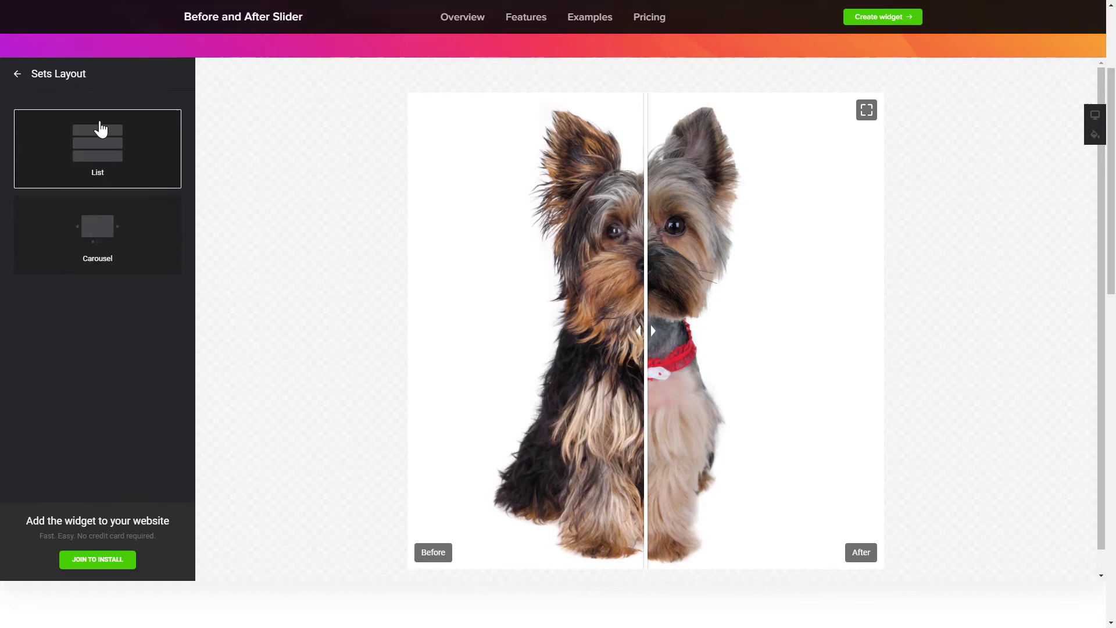
{"action": "left_click", "coordinate": [17, 74]}
{"action": "left_click", "coordinate": [110, 86]}
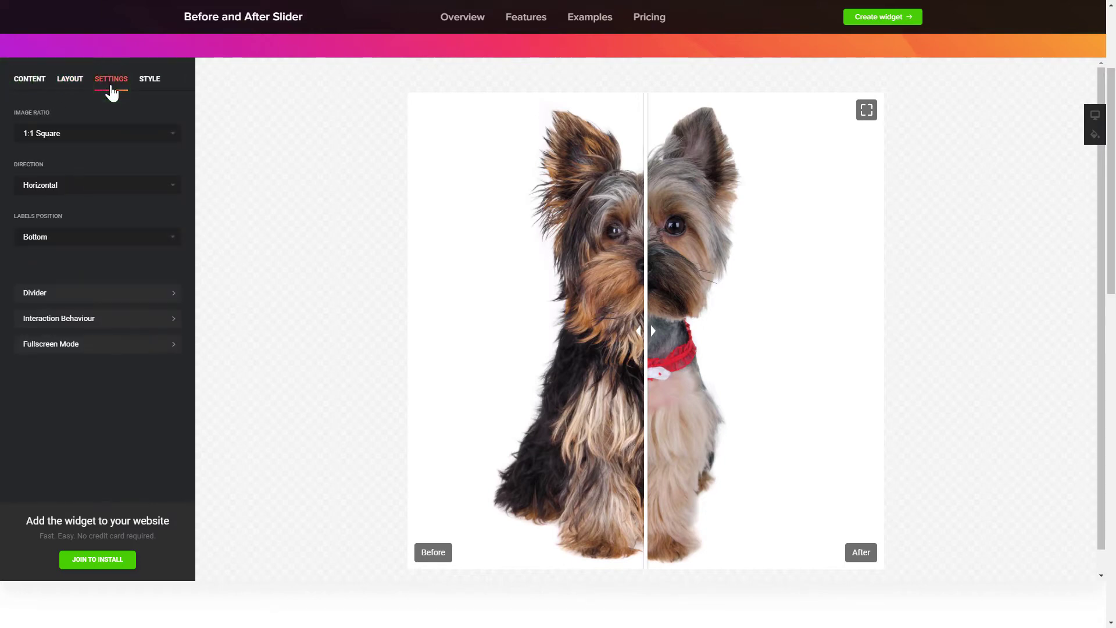
{"action": "left_click", "coordinate": [150, 90]}
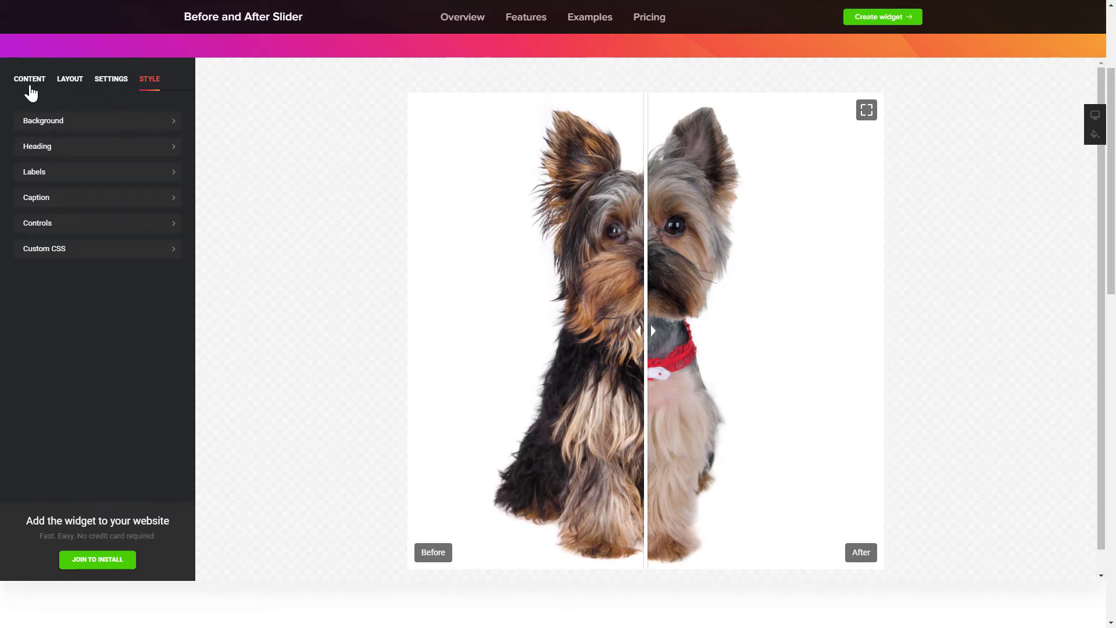
{"action": "left_click", "coordinate": [31, 92]}
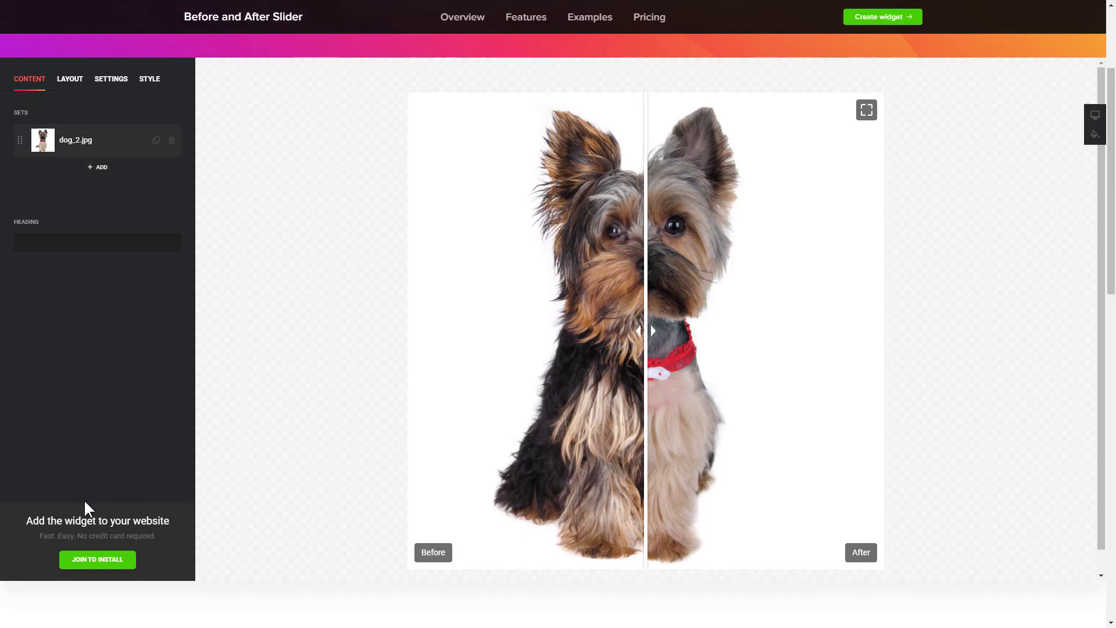
- Sign up for an Elfsight account with an e-mail and password via Join to Install
{"action": "left_click", "coordinate": [99, 566]}
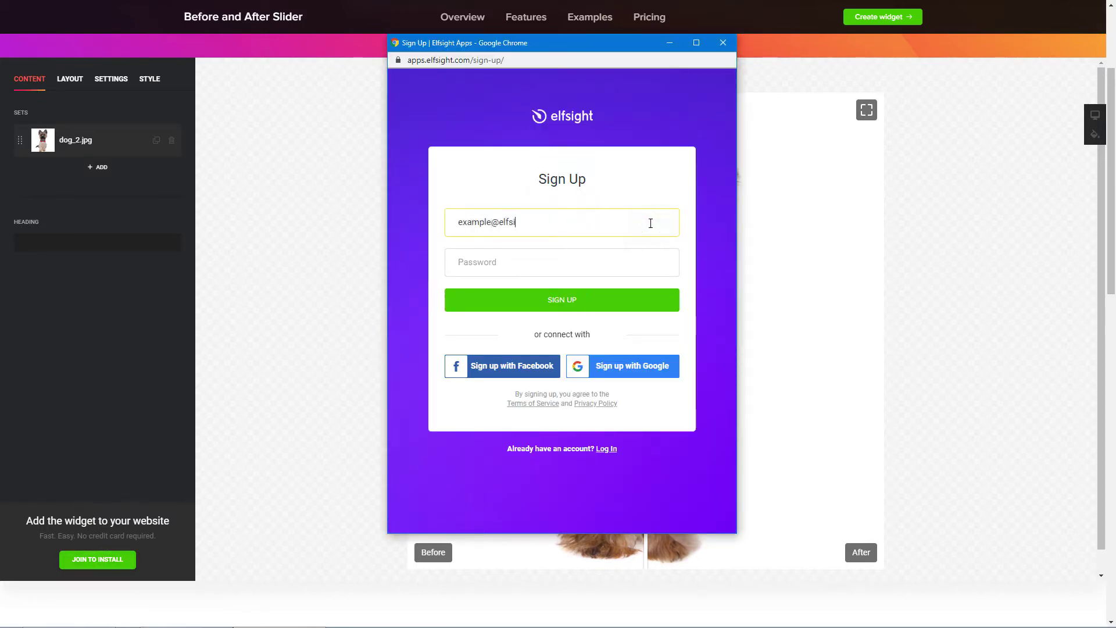
{"action": "left_click", "coordinate": [645, 261]}
{"action": "type", "text": "****"}
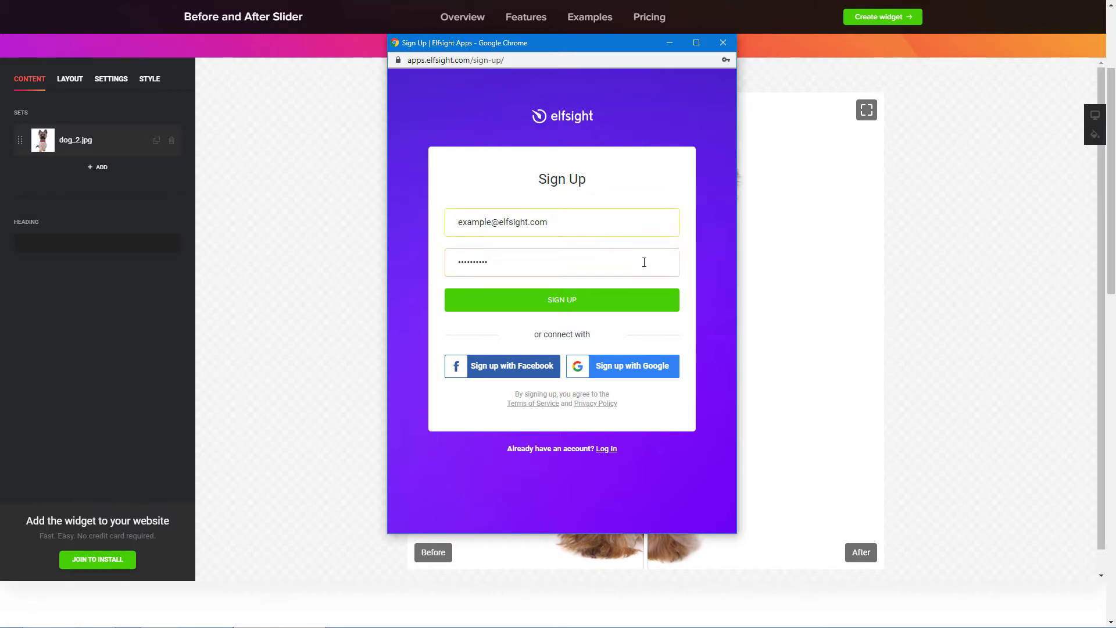
{"action": "left_click", "coordinate": [562, 307]}
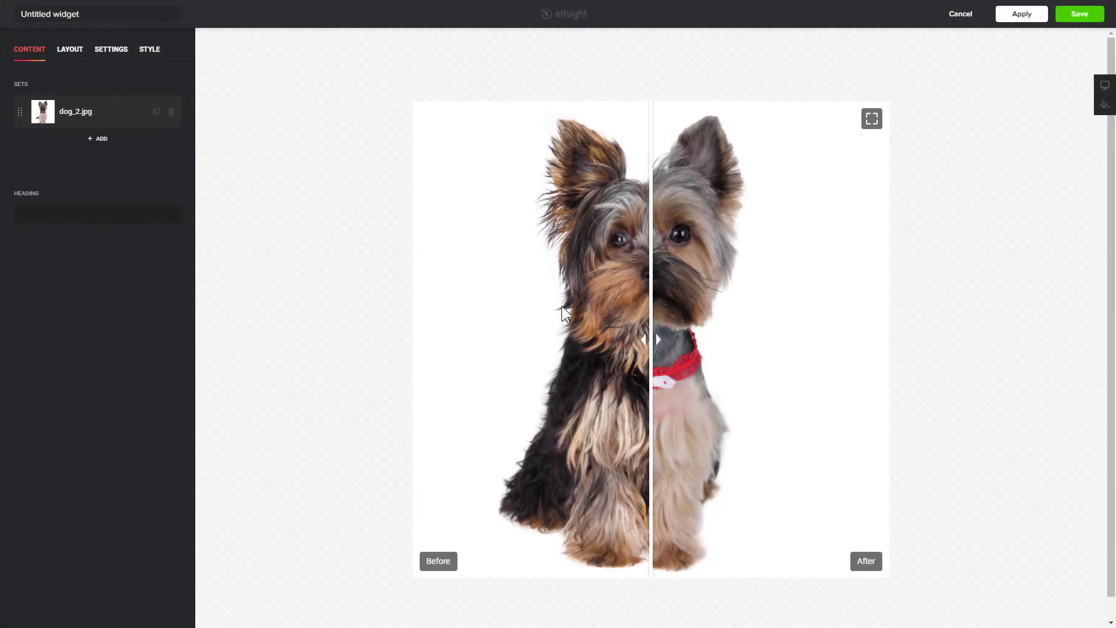
- Save the dog comparison widget and copy its embed code
{"action": "left_click", "coordinate": [1079, 20]}
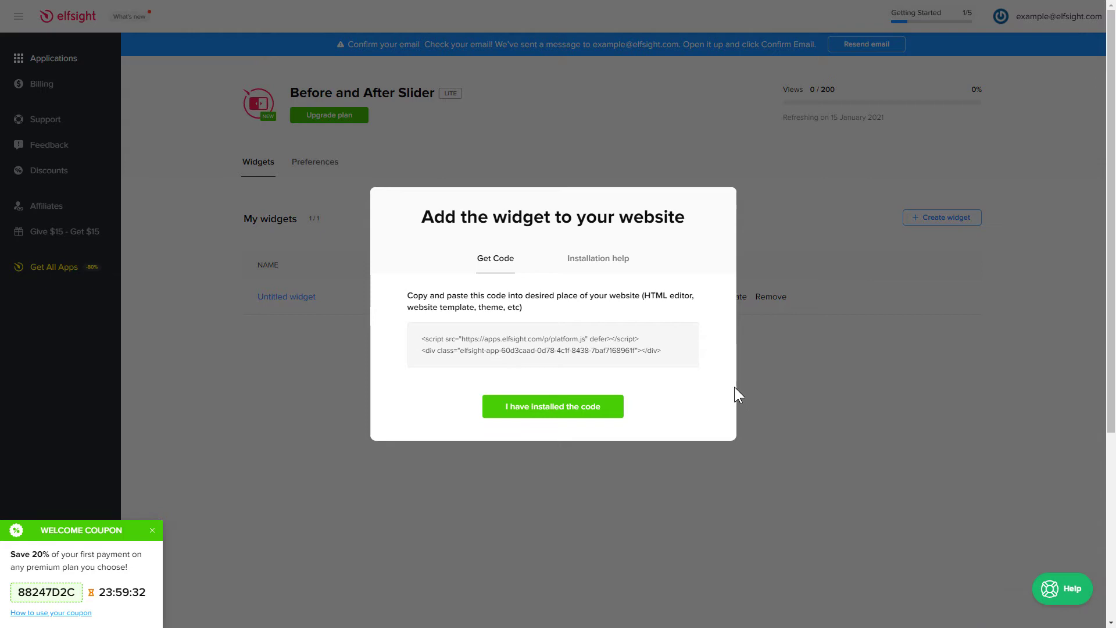
{"action": "left_click", "coordinate": [680, 349]}
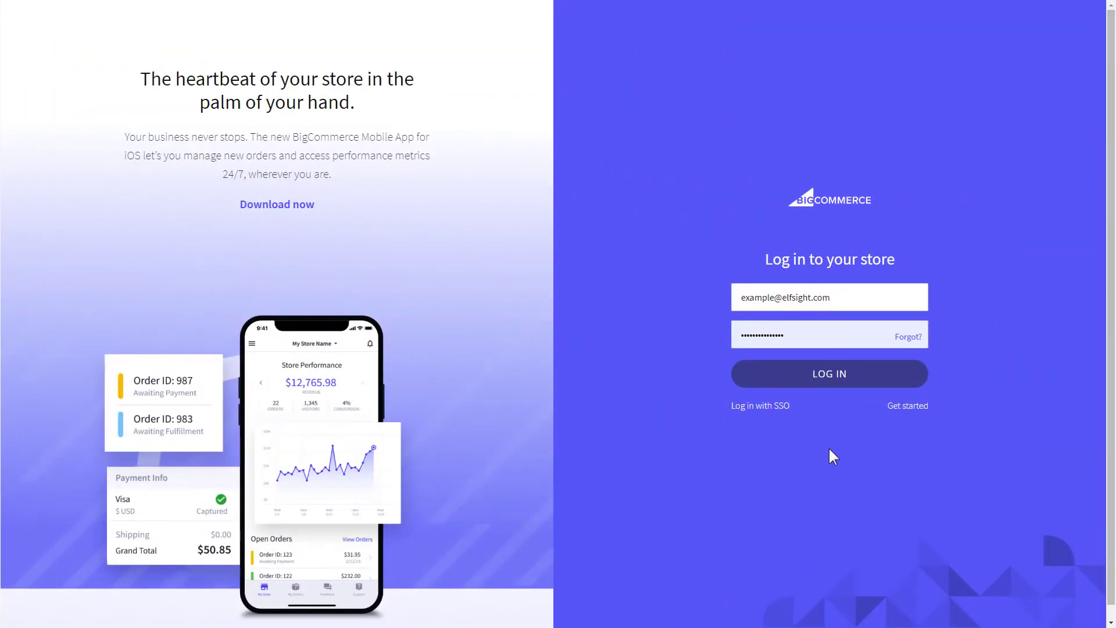
- Log in to the BigCommerce store and go to Storefront > Web Pages
{"action": "left_click", "coordinate": [828, 382]}
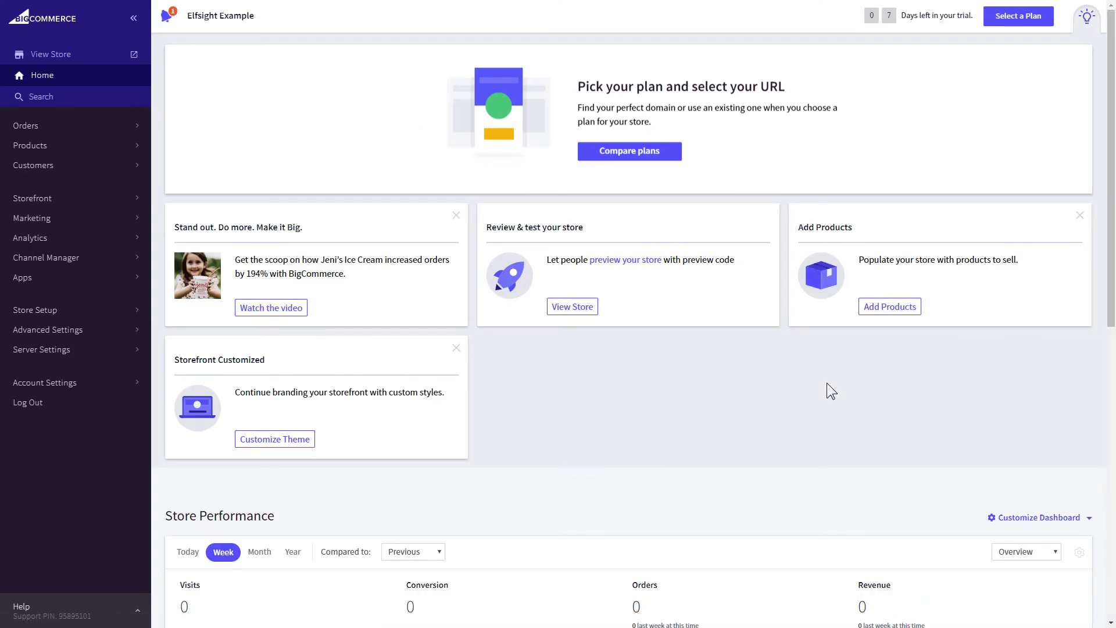
{"action": "left_click", "coordinate": [99, 201]}
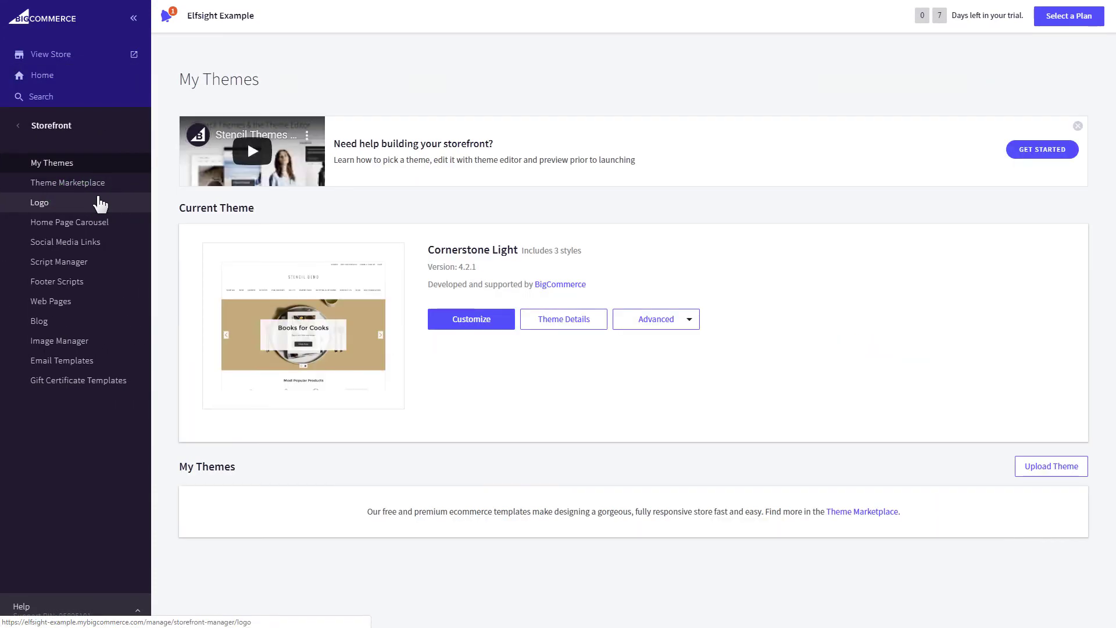
{"action": "left_click", "coordinate": [111, 307]}
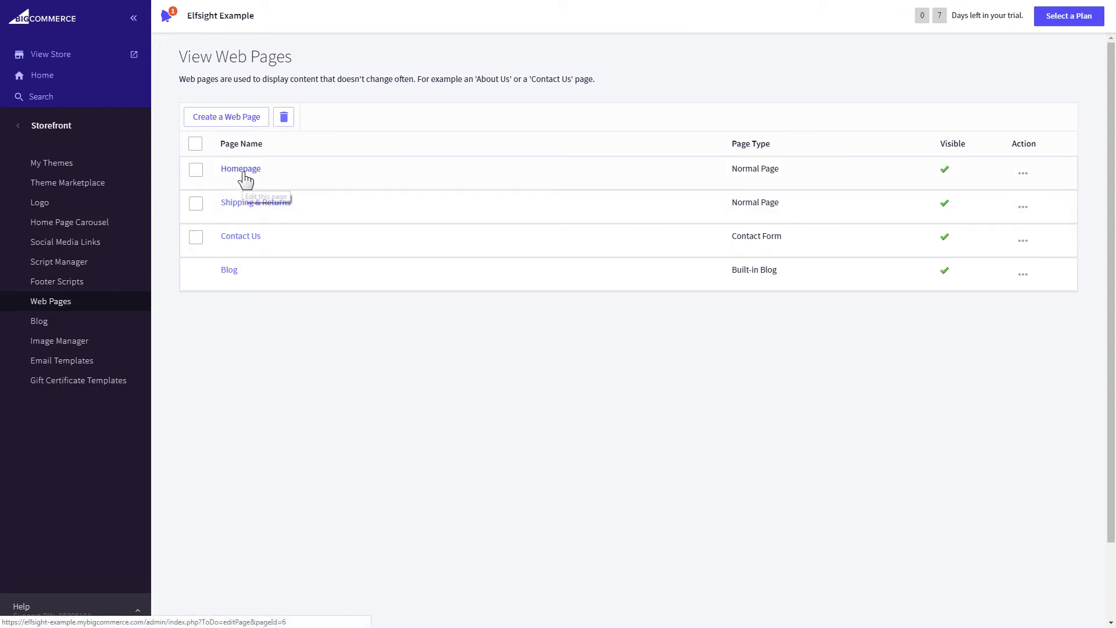
- Paste the Elfsight embed code into the Homepage page's HTML source and save the page
{"action": "left_click", "coordinate": [241, 174]}
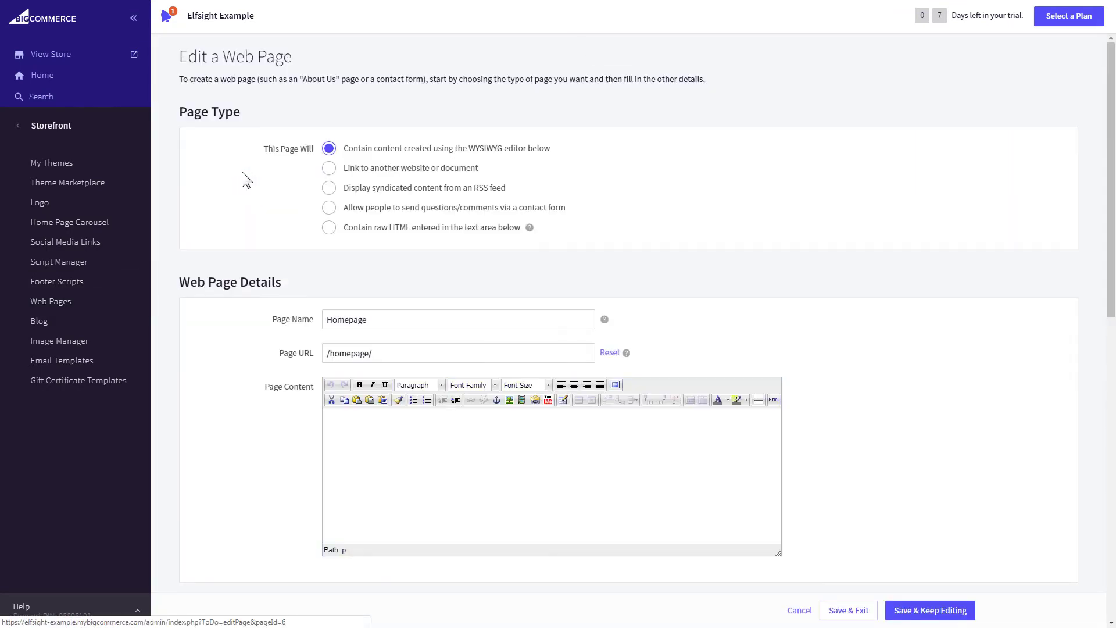
{"action": "left_click", "coordinate": [773, 401]}
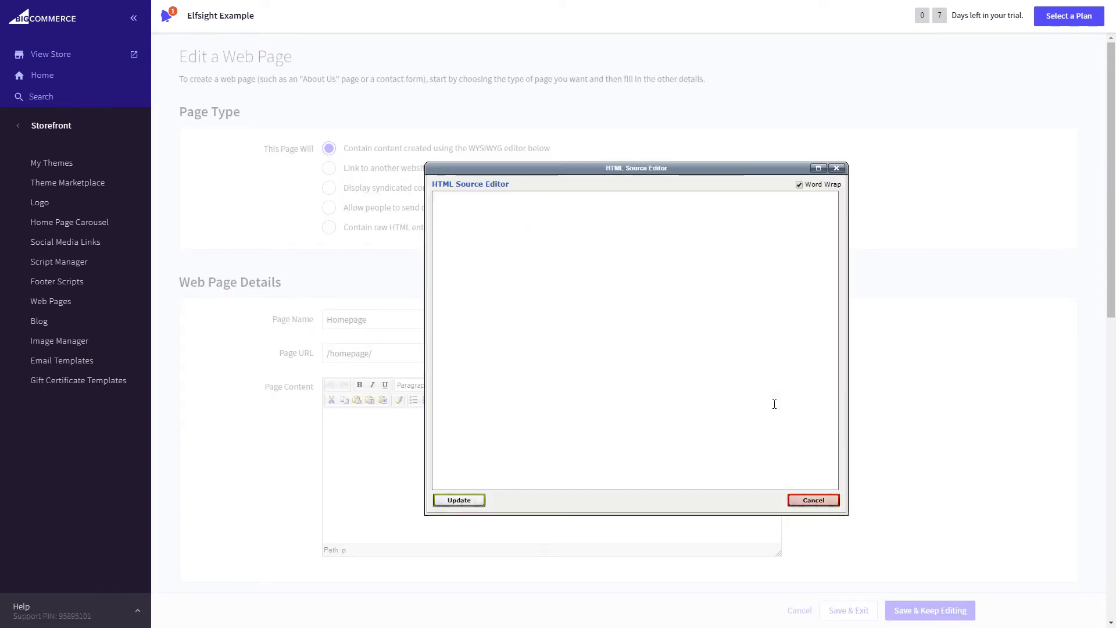
{"action": "right_click", "coordinate": [574, 282]}
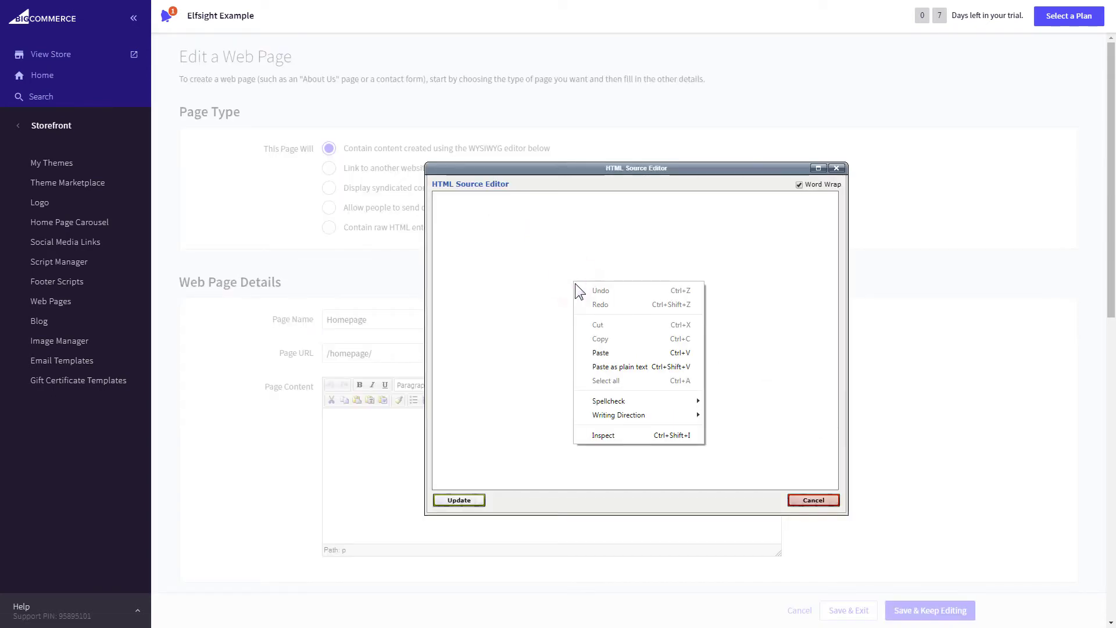
{"action": "left_click", "coordinate": [629, 351]}
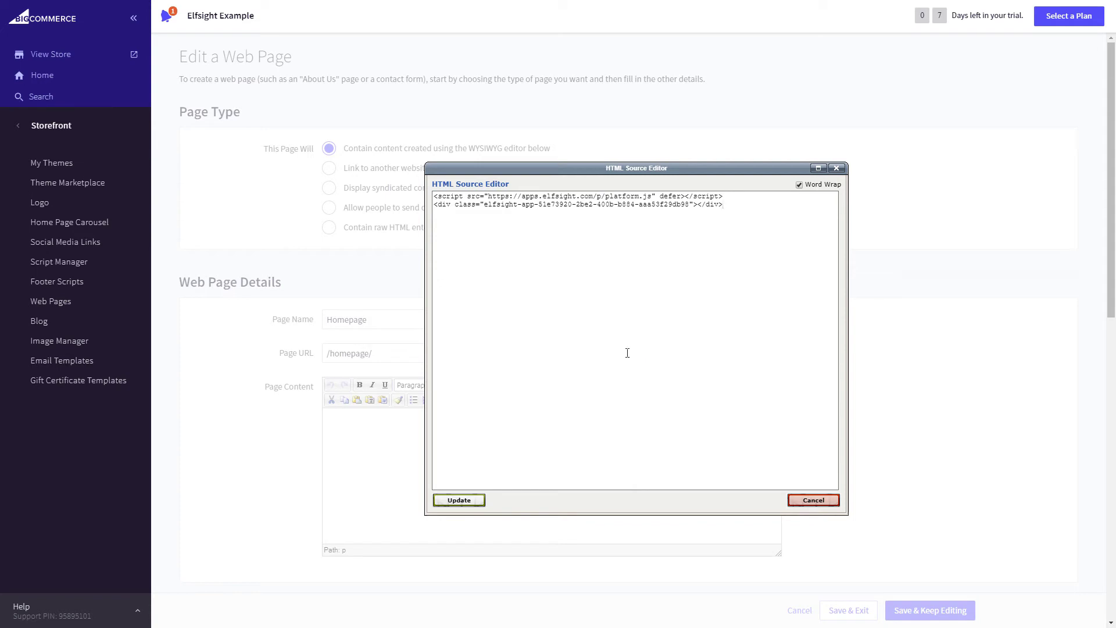
{"action": "left_click", "coordinate": [462, 503]}
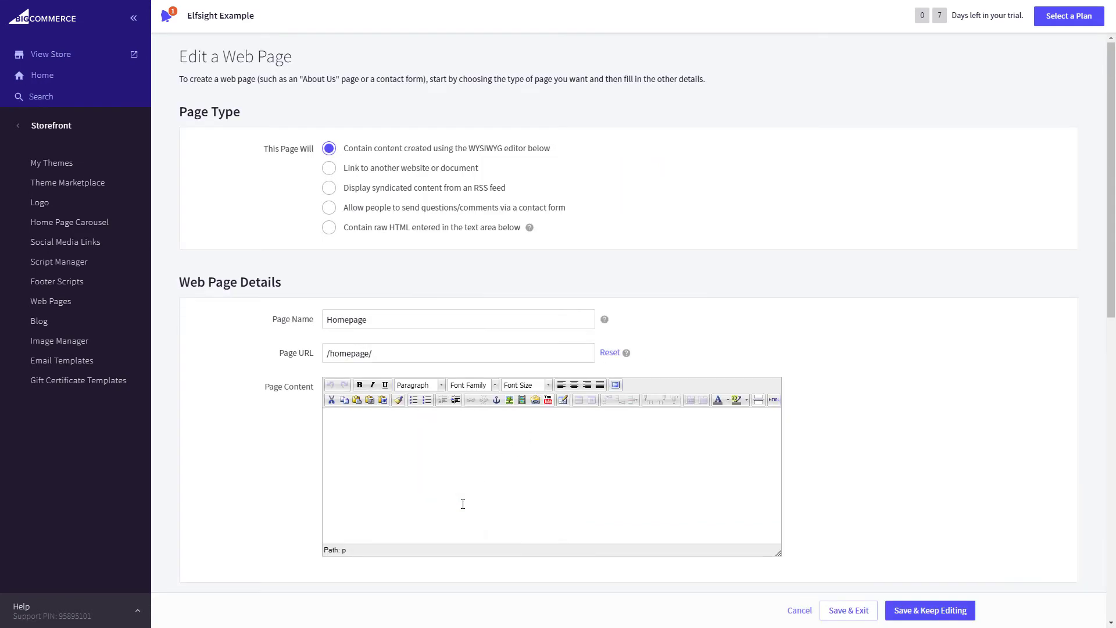
{"action": "left_click", "coordinate": [849, 615]}
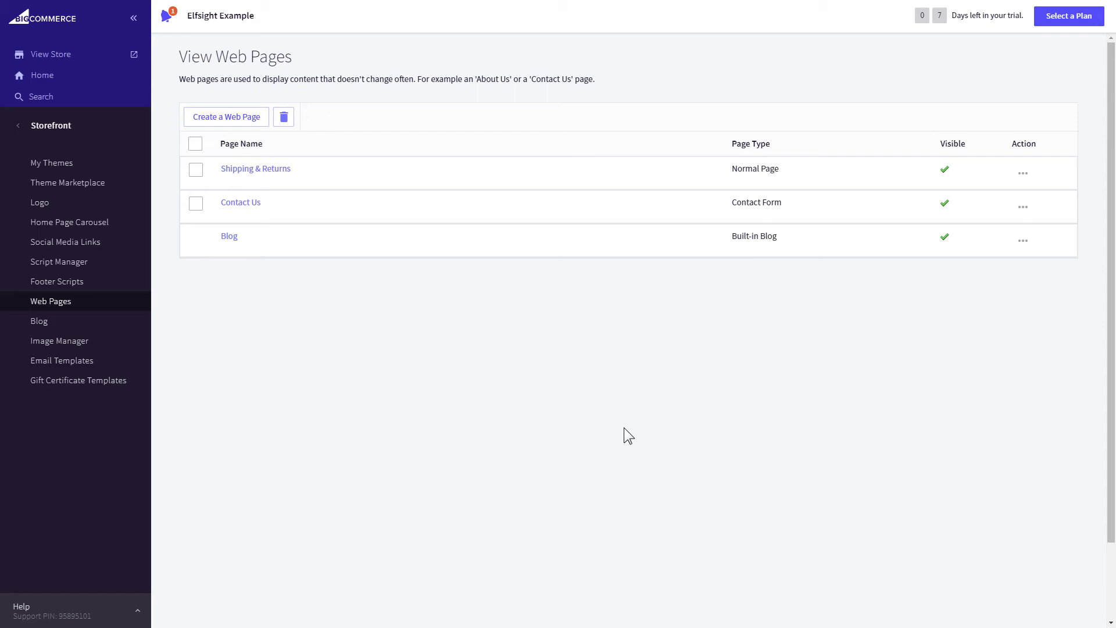
- Copy the current Cornerstone Light theme as a new theme named Cornerstone
{"action": "left_click", "coordinate": [90, 169]}
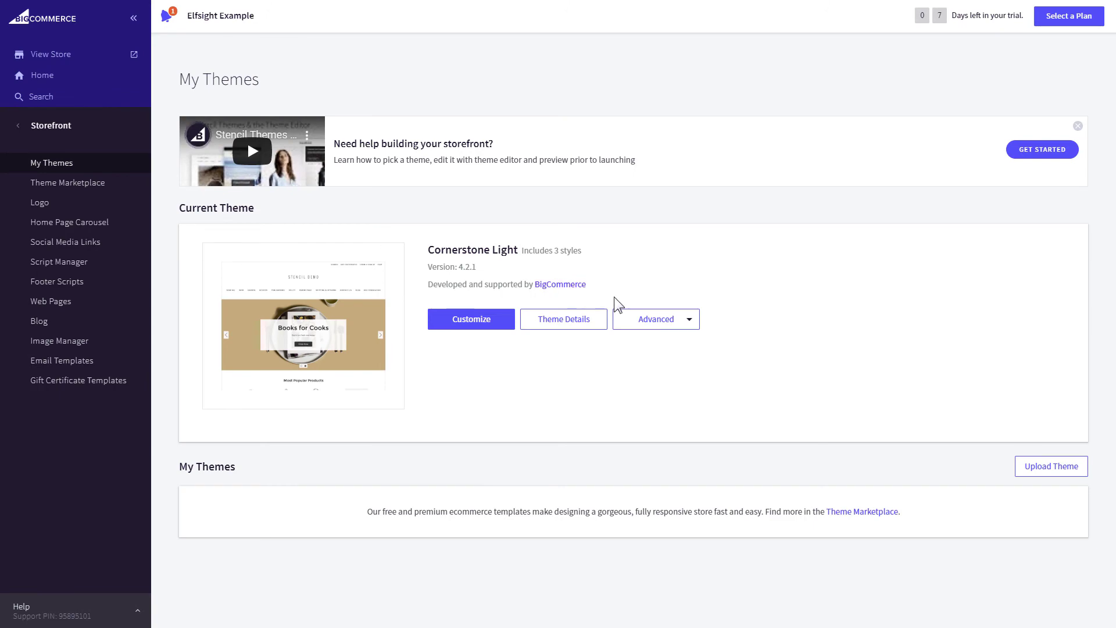
{"action": "left_click", "coordinate": [690, 326]}
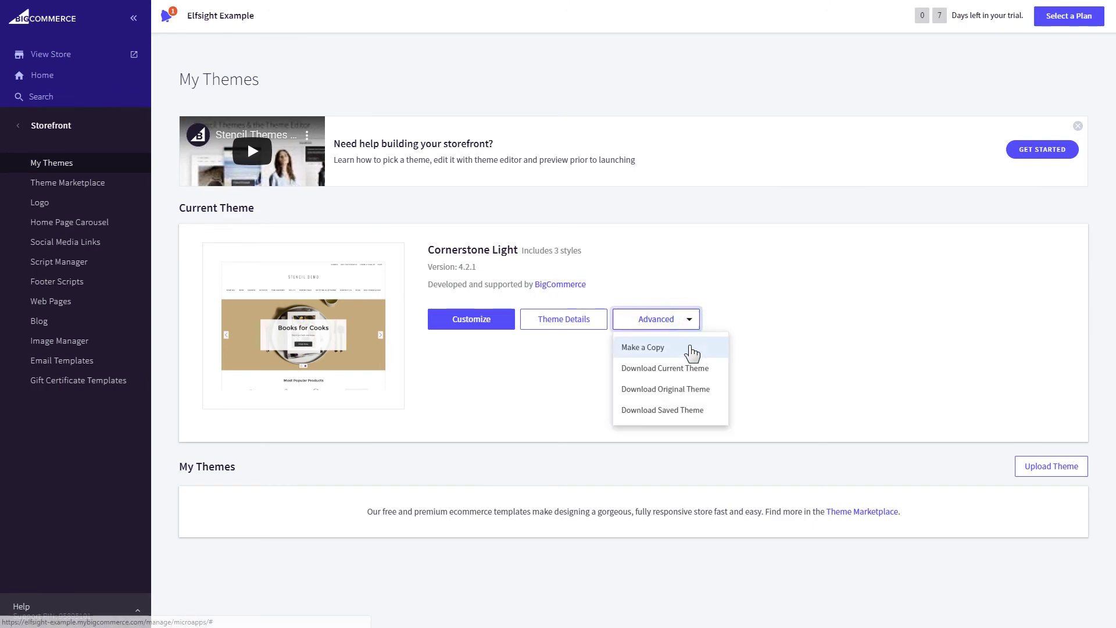
{"action": "left_click", "coordinate": [692, 349]}
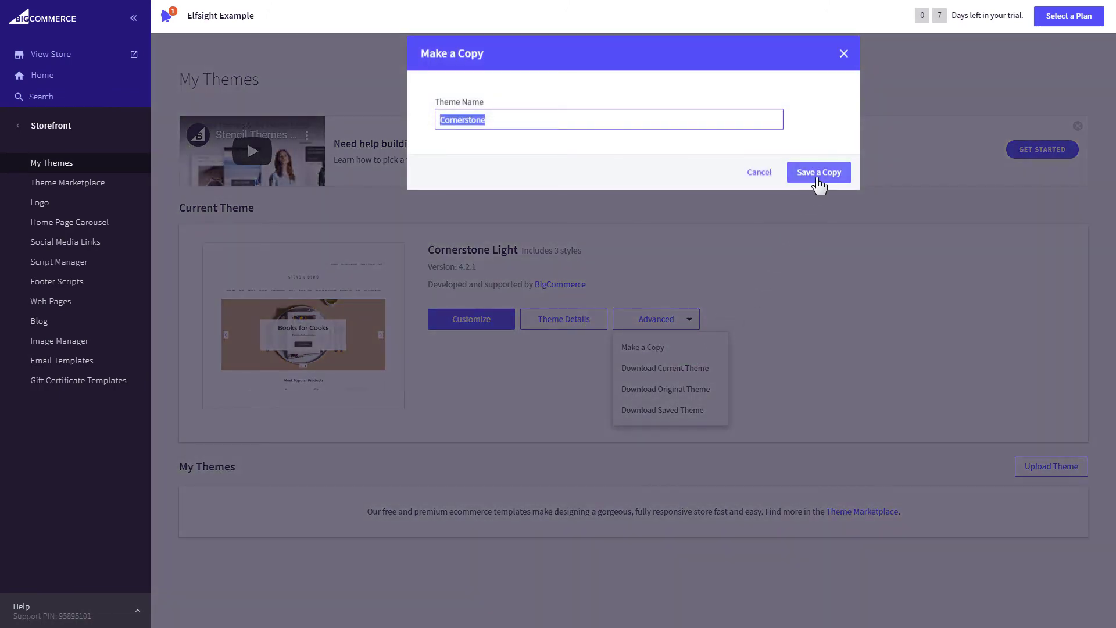
{"action": "left_click", "coordinate": [820, 173]}
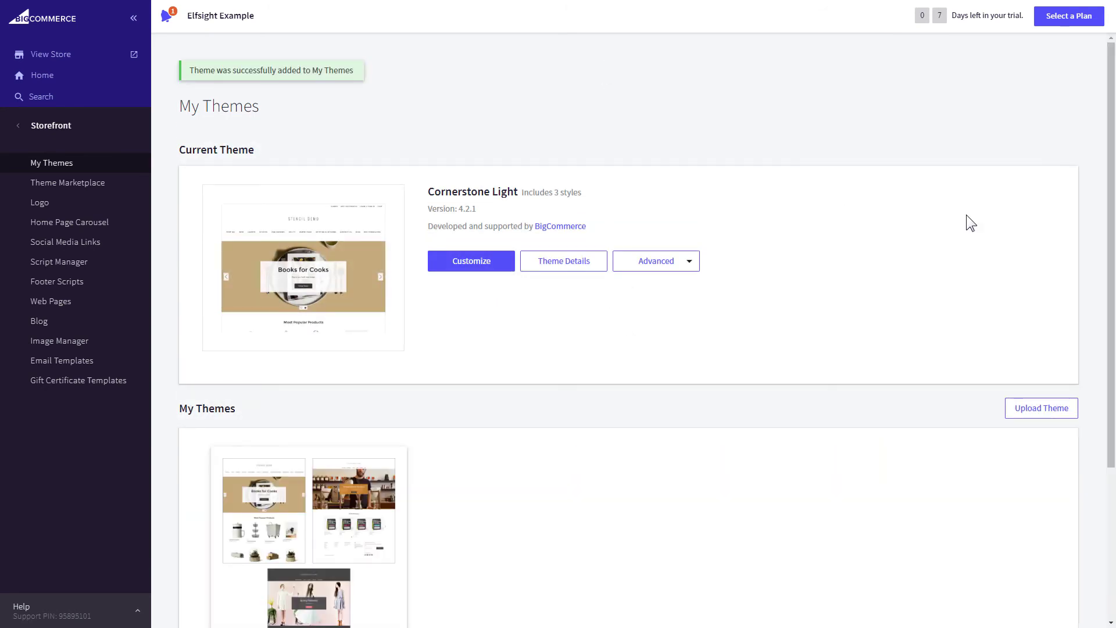
- Choose Edit Theme Files for the Cornerstone copy
{"action": "left_click_drag", "start_coordinate": [1110, 263], "coordinate": [1112, 403]}
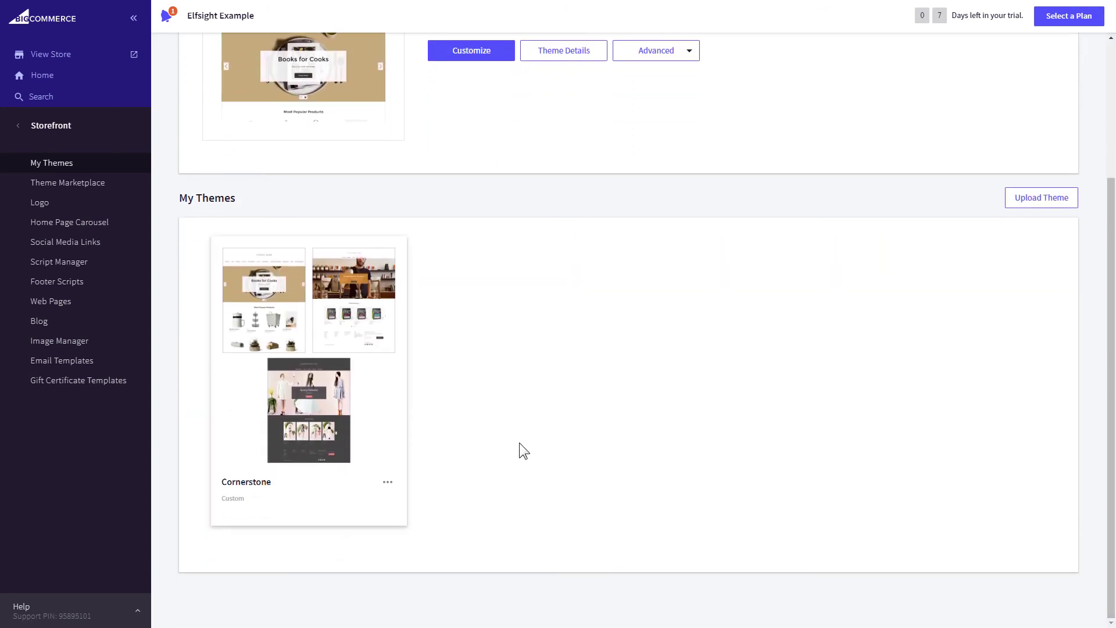
{"action": "left_click", "coordinate": [387, 483]}
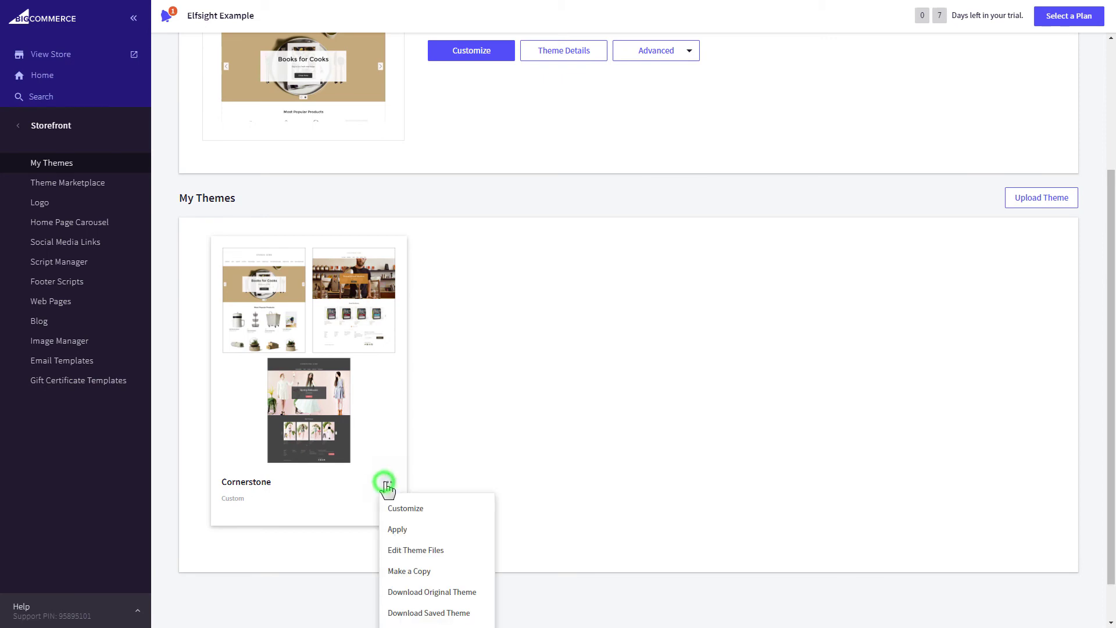
{"action": "left_click", "coordinate": [464, 549]}
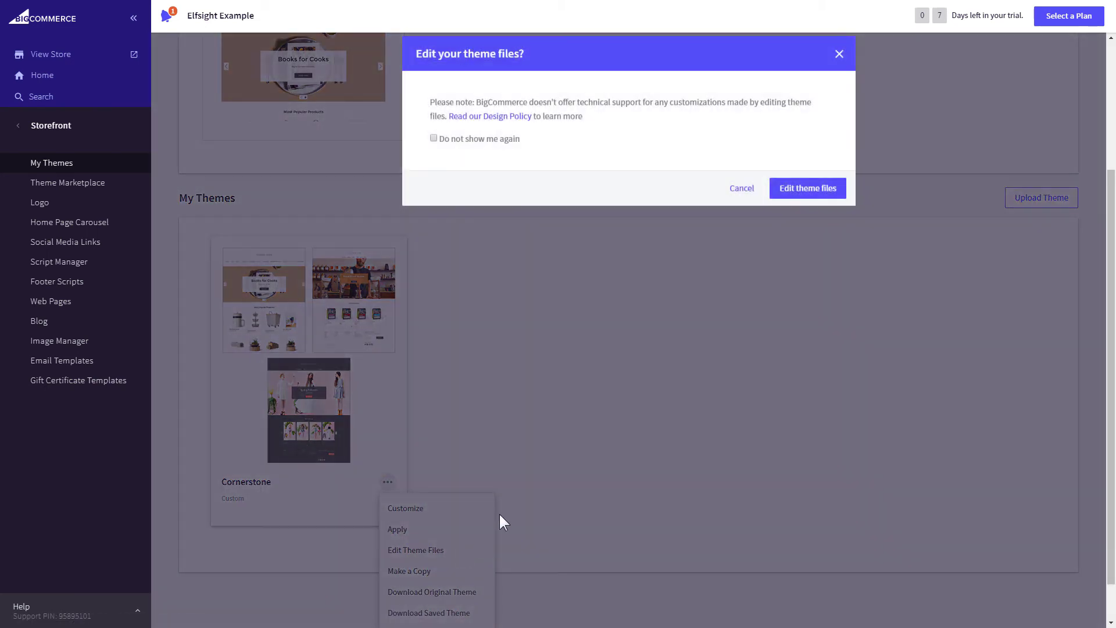
- Paste the Elfsight script and widget div below the main div in home.html and save it
{"action": "left_click", "coordinate": [803, 195]}
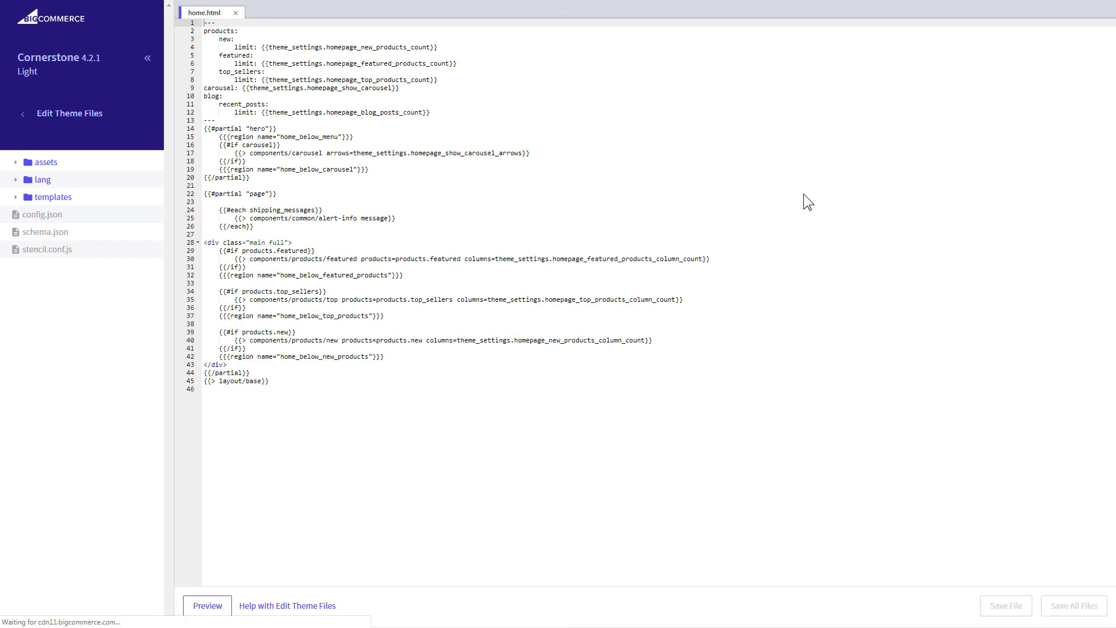
{"action": "left_click", "coordinate": [323, 367]}
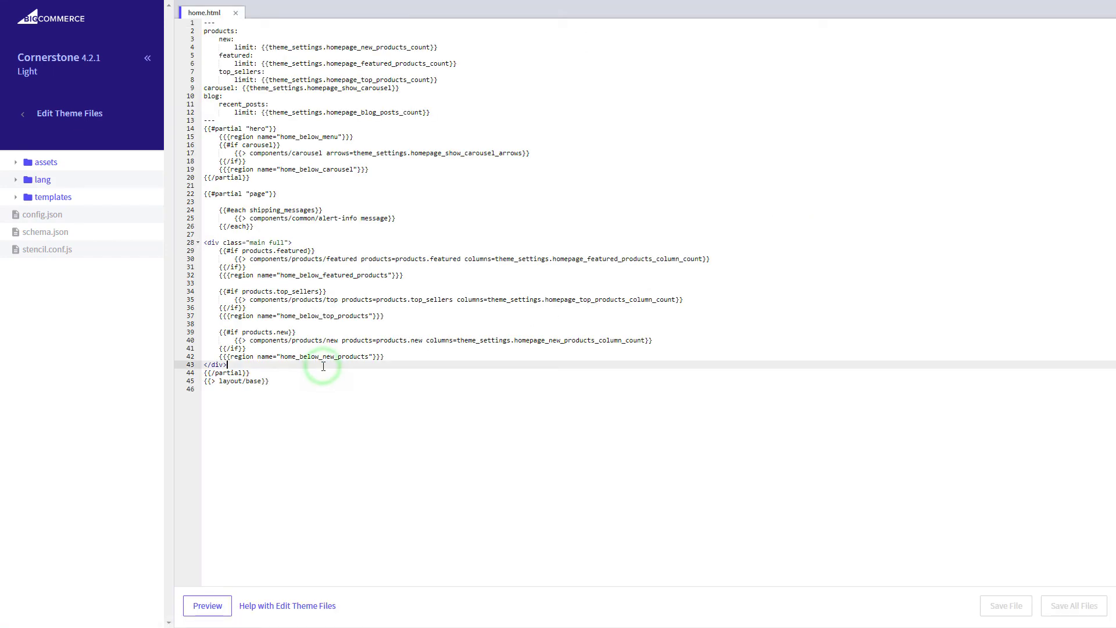
{"action": "key", "text": "Return"}
{"action": "key", "text": "Return"}
{"action": "key", "text": "Return"}
{"action": "right_click", "coordinate": [279, 379]}
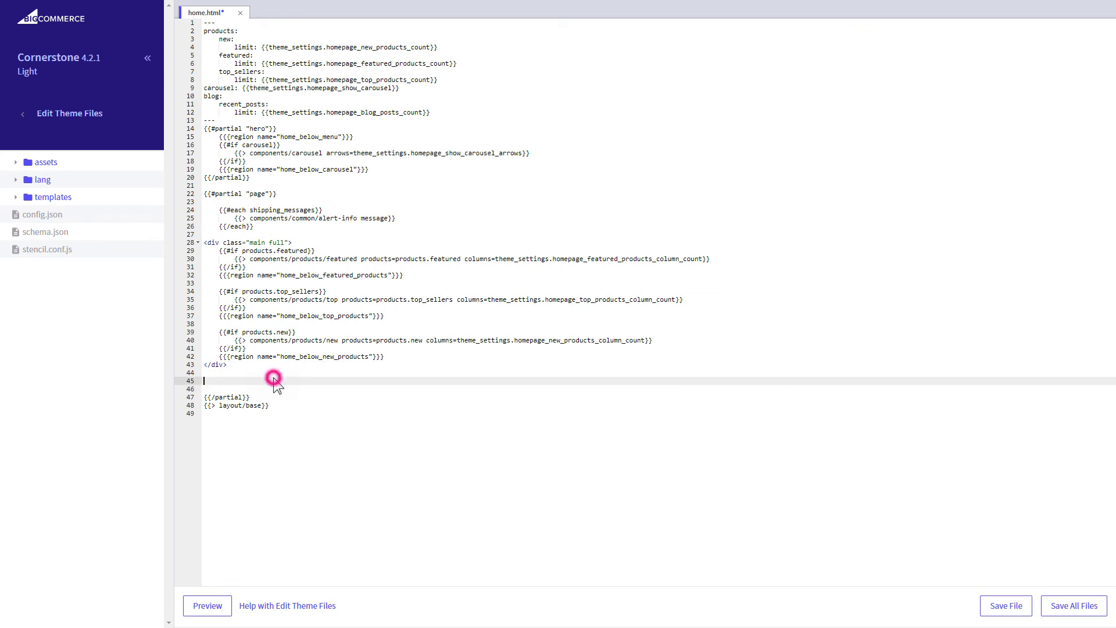
{"action": "left_click", "coordinate": [341, 445]}
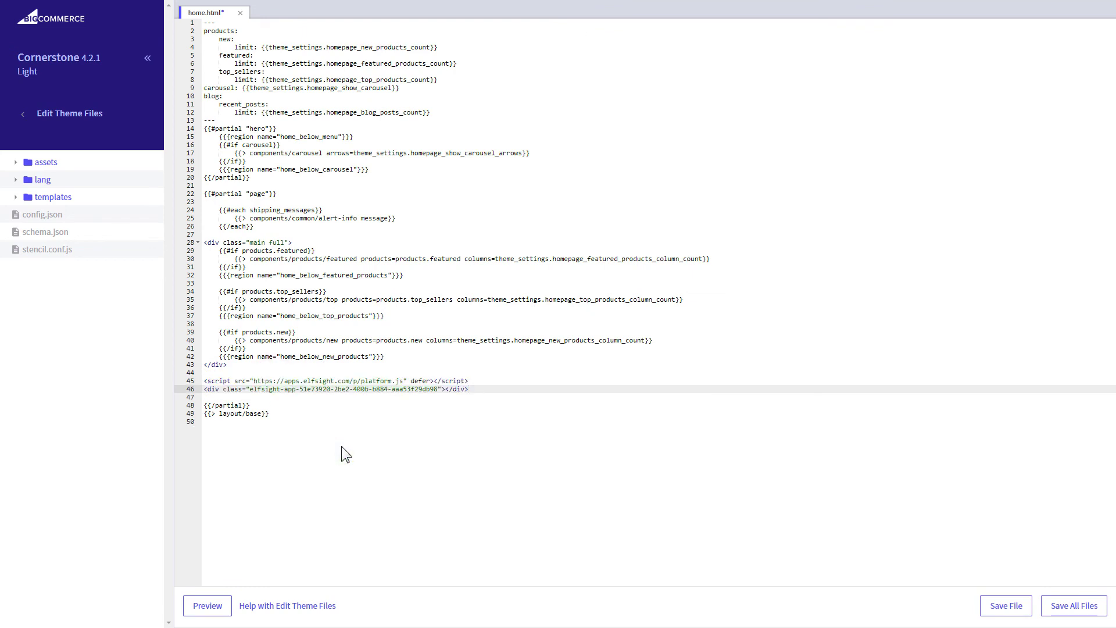
{"action": "left_click", "coordinate": [1005, 615]}
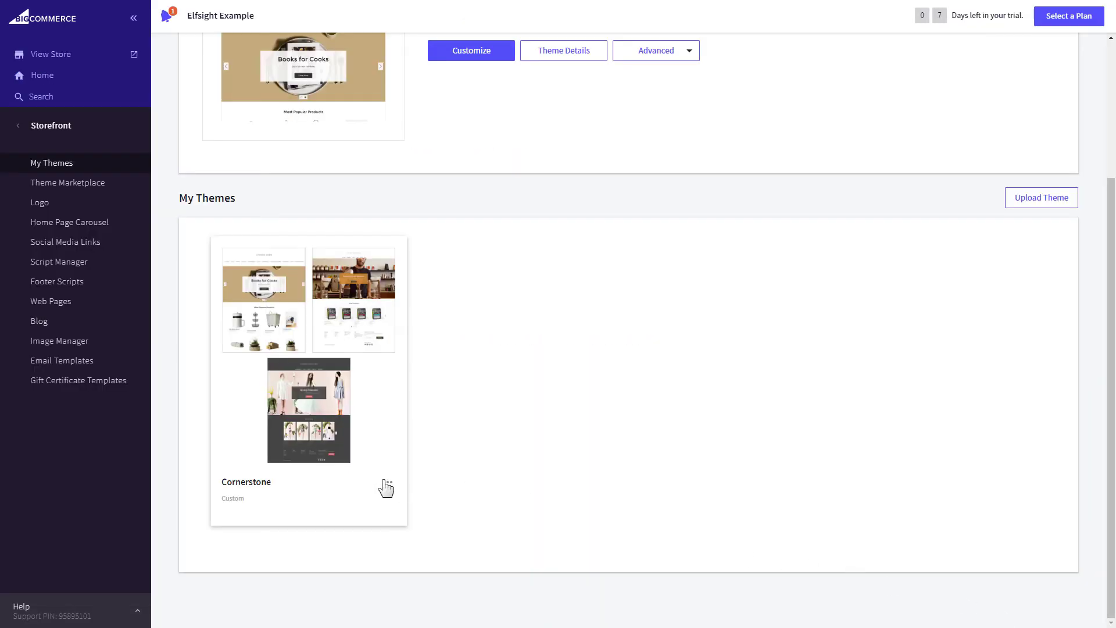
- Apply the Cornerstone theme copy and drag the live dog slider's divider to test it
{"action": "left_click", "coordinate": [386, 483]}
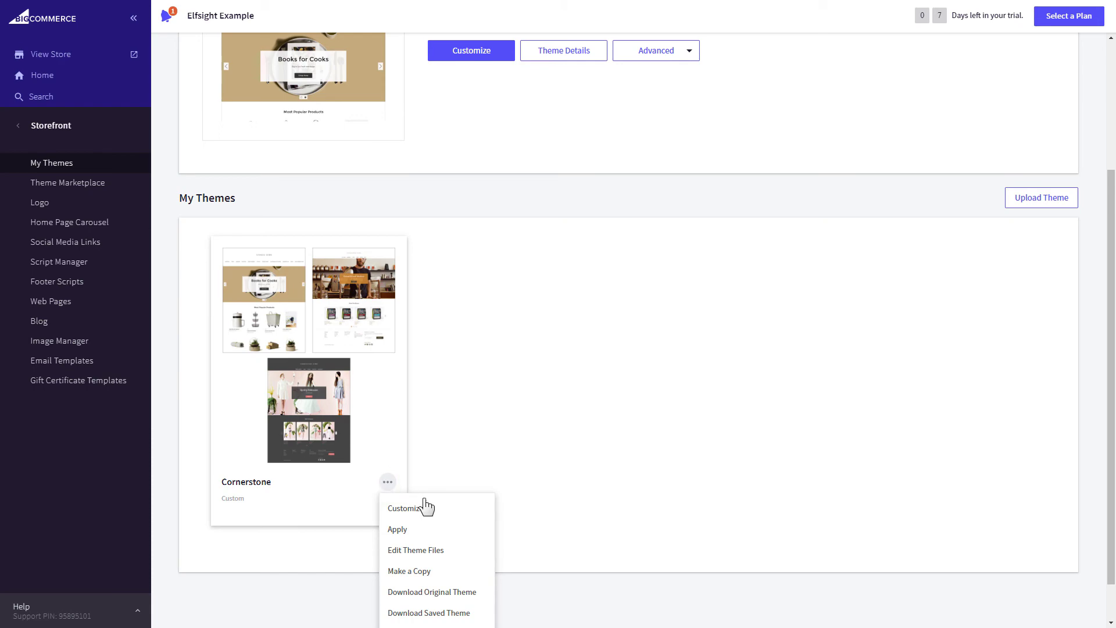
{"action": "left_click", "coordinate": [444, 529]}
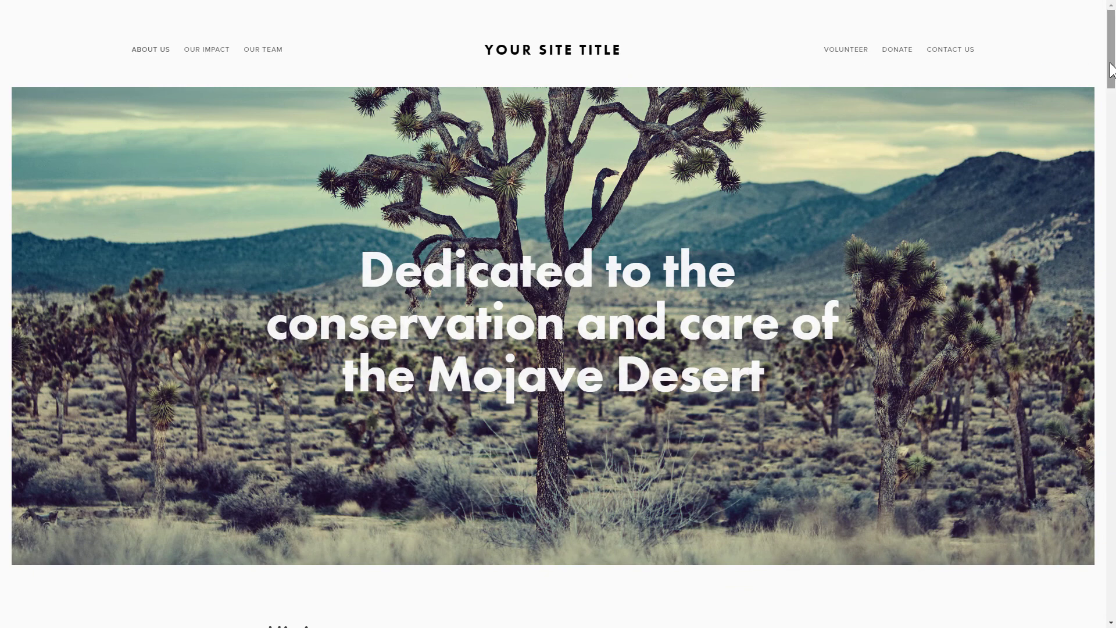
{"action": "left_click_drag", "start_coordinate": [1111, 75], "coordinate": [1112, 168]}
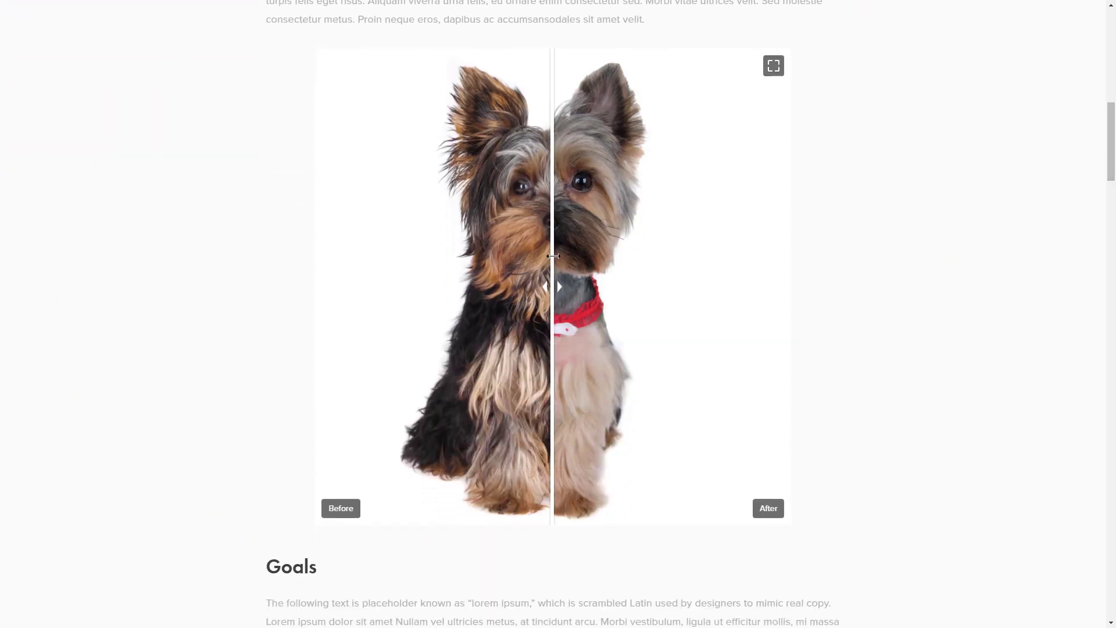
{"action": "left_click_drag", "start_coordinate": [551, 256], "coordinate": [553, 341]}
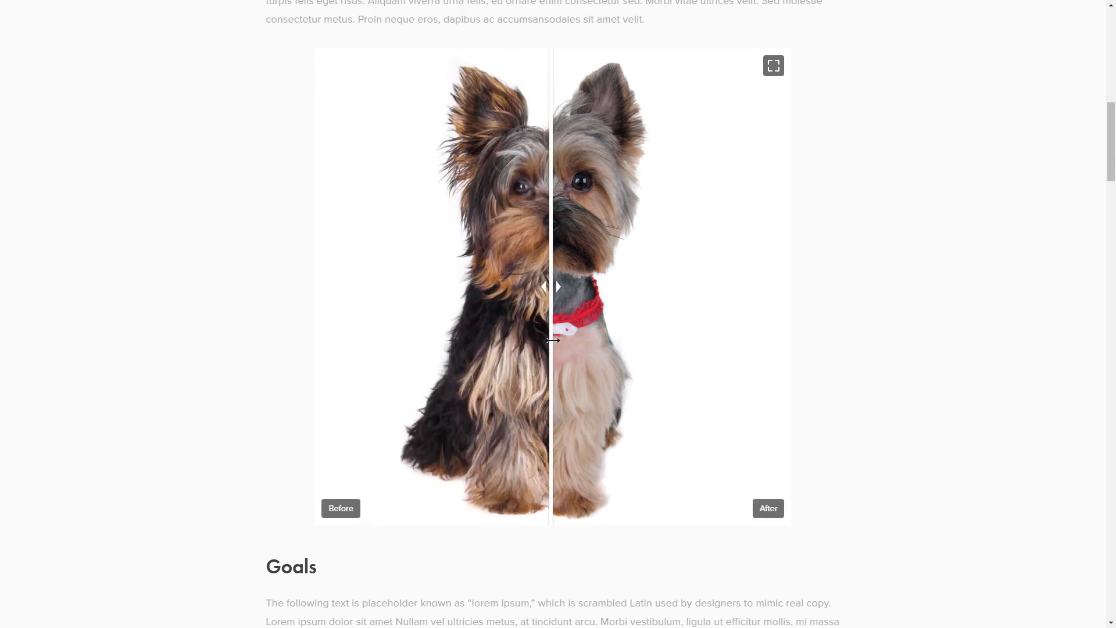